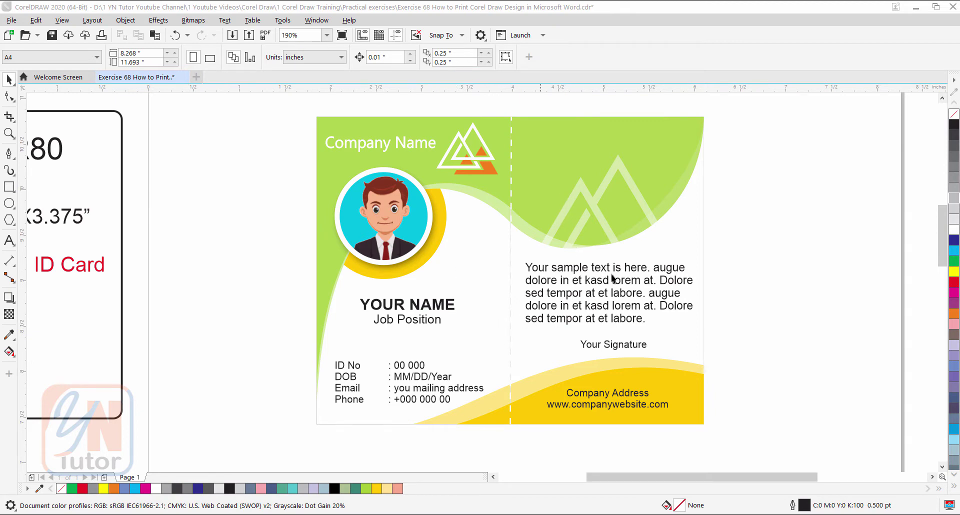
- Frame the page with an 8.268 × 11.693 in page-sized rectangle outlined in 30% gray
scroll(530, 268, "down", 3)
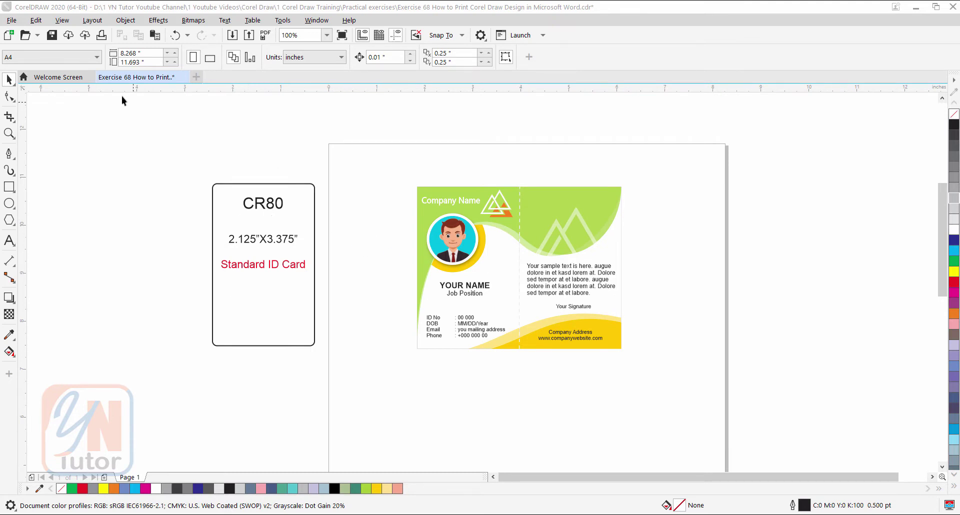
scroll(353, 335, "up", 1)
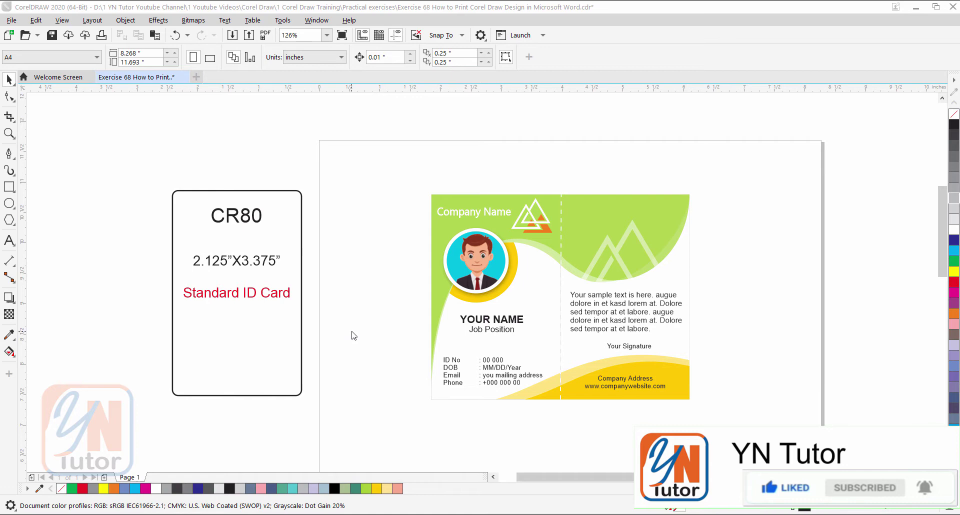
scroll(367, 238, "down", 1)
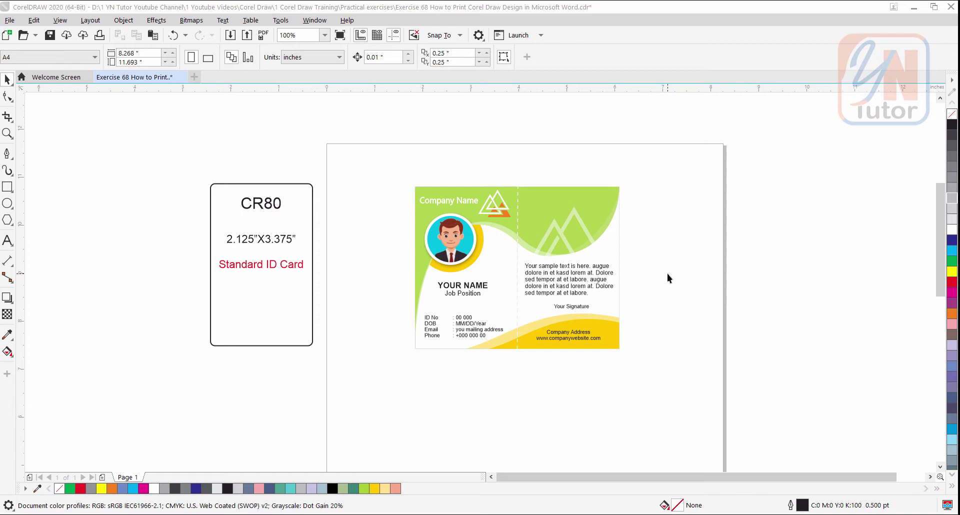
left_click_drag(671, 260, 647, 225)
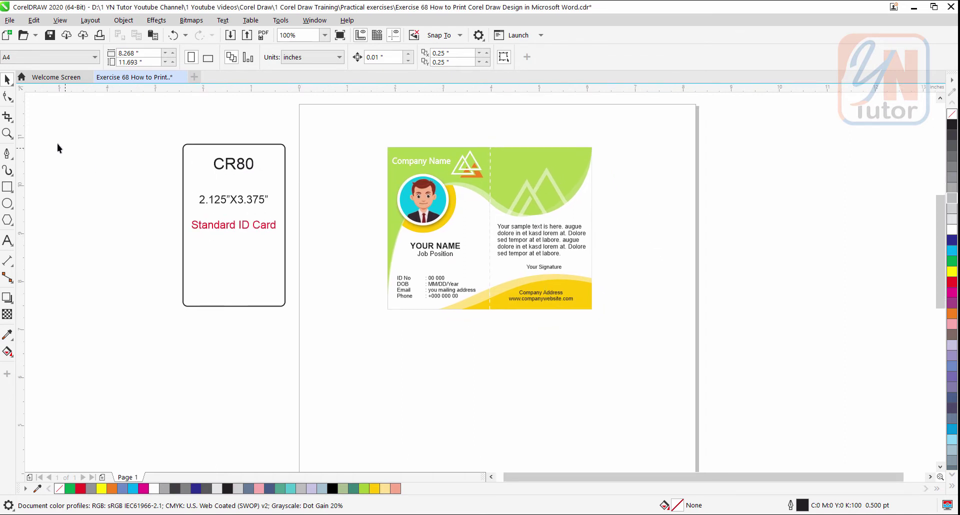
left_click(8, 133)
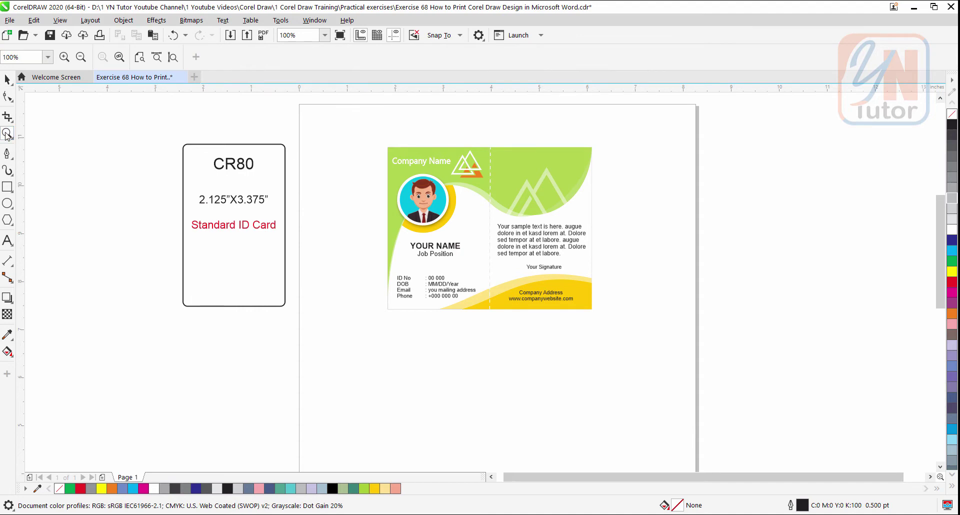
left_click(173, 57)
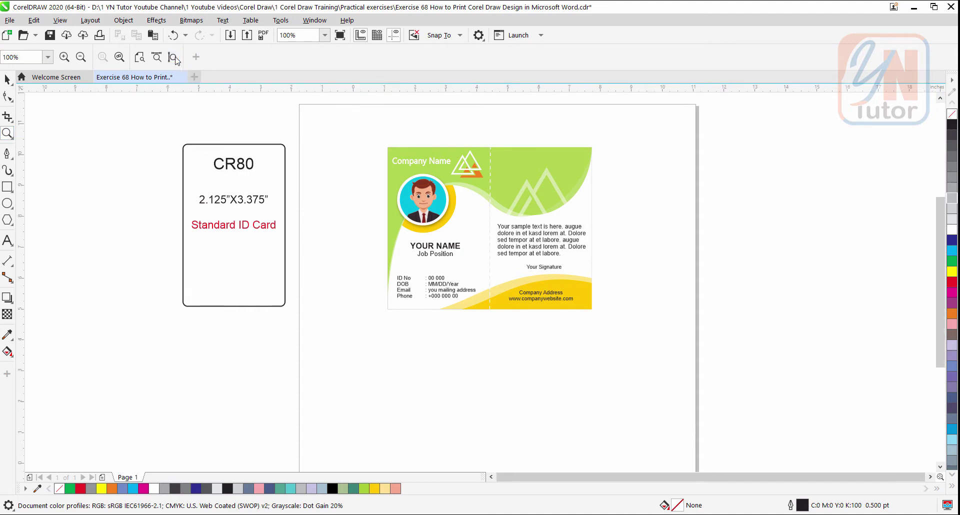
double_click(8, 187)
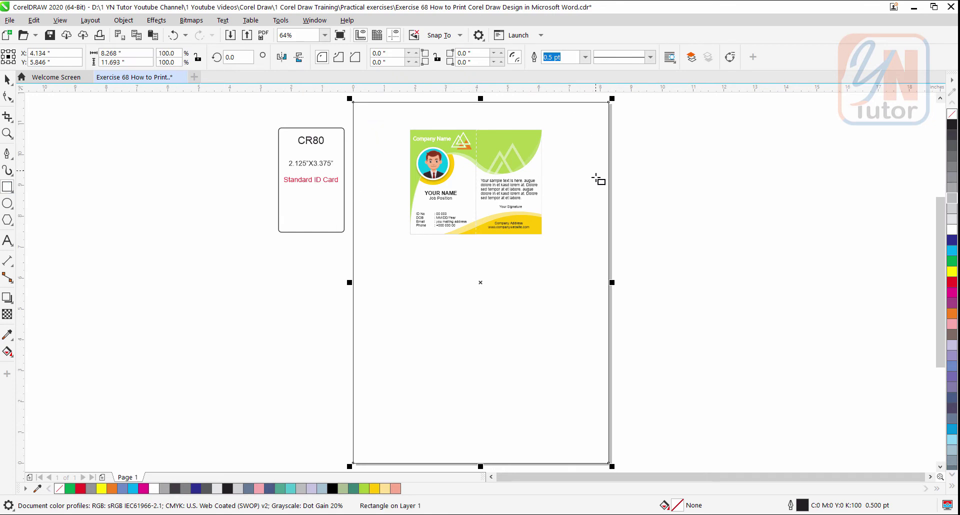
right_click(953, 203)
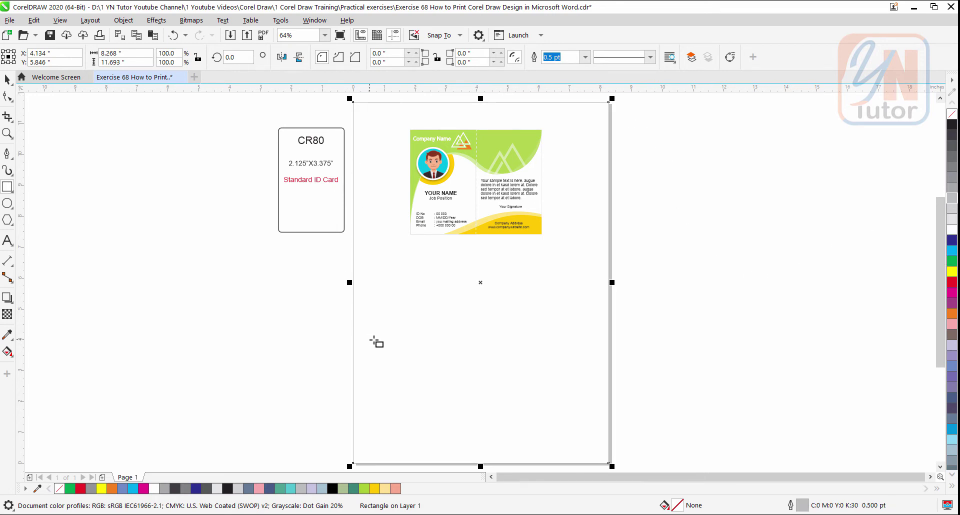
left_click(8, 80)
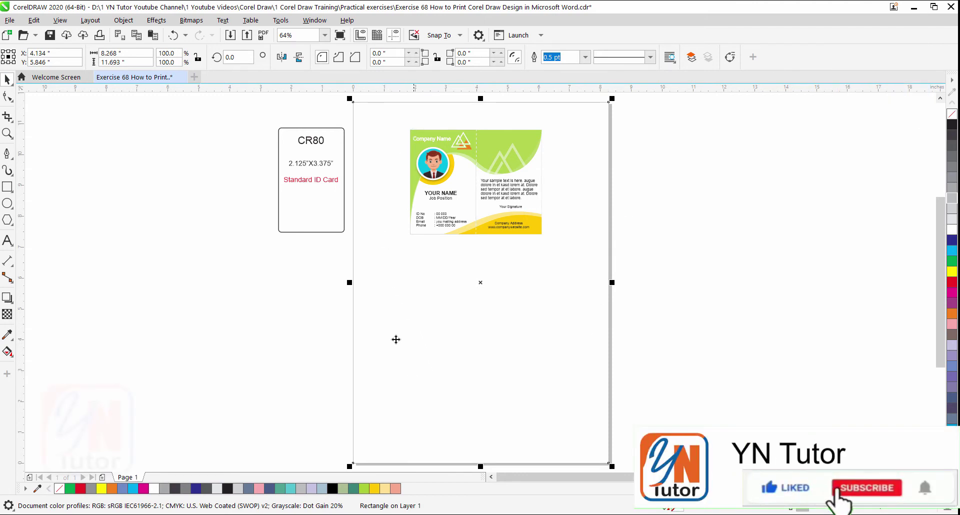
- Select the page rectangle together with the ID card design
left_click(326, 311)
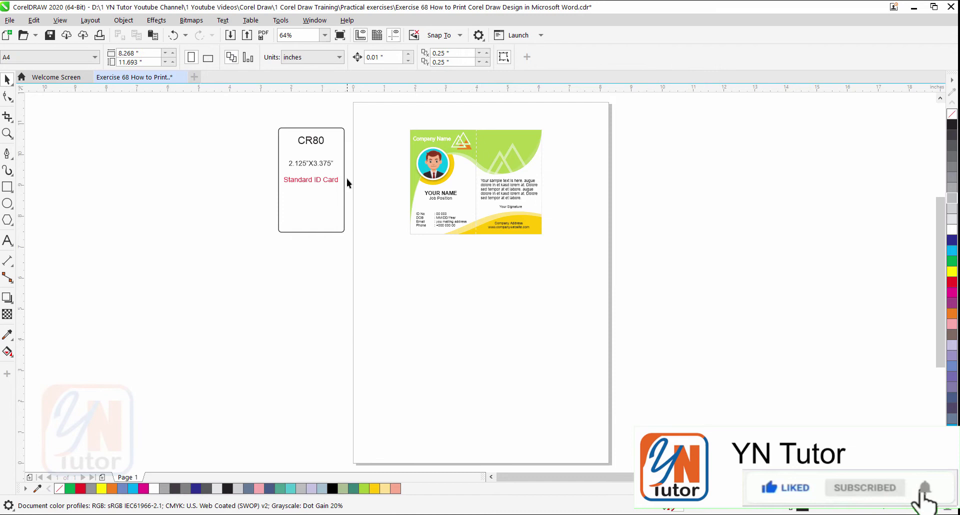
left_click_drag(345, 100, 569, 400)
left_click_drag(619, 453, 622, 434)
scroll(504, 291, "up", 1)
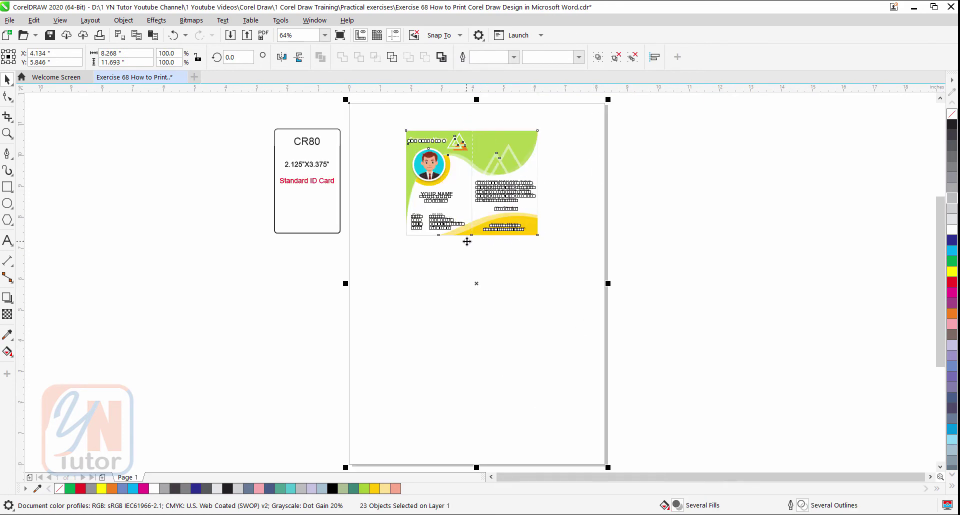
- Export the selection to the Desktop as JPEG 'id' (CMYK, 100% quality)
left_click(10, 20)
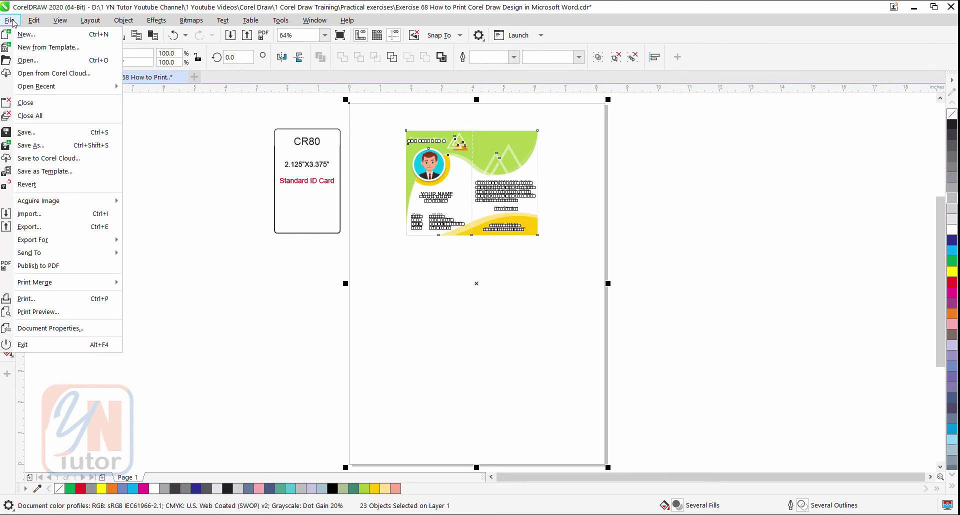
left_click(47, 227)
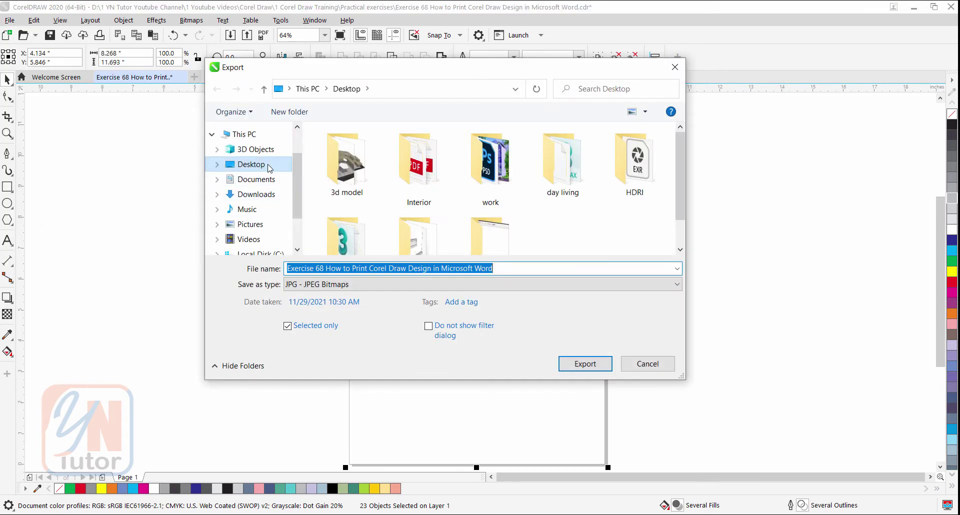
left_click(268, 166)
left_click(502, 270)
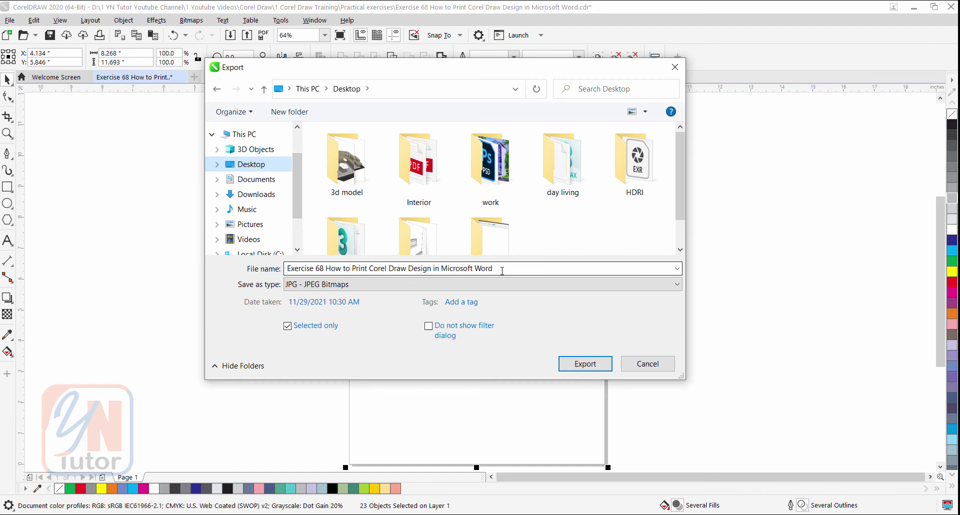
key("ctrl+a")
type("d")
left_click(359, 290)
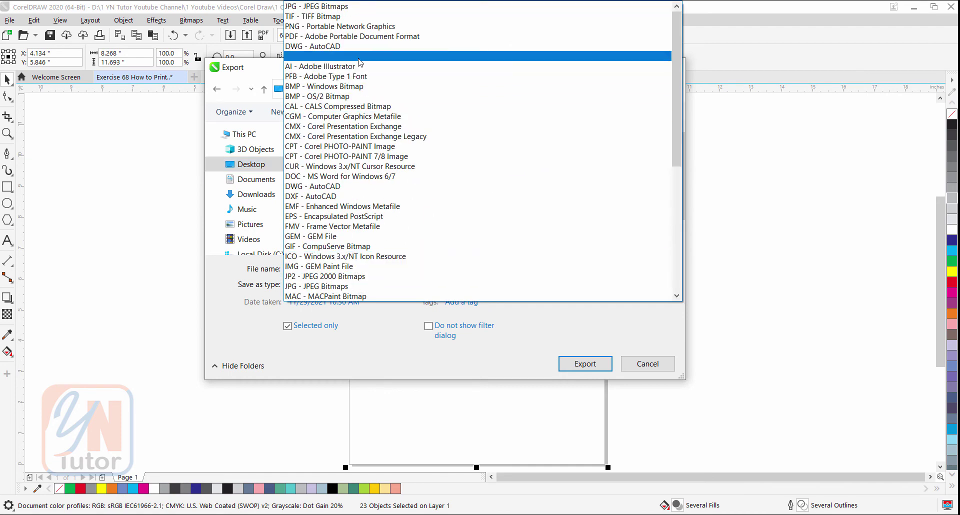
left_click(359, 6)
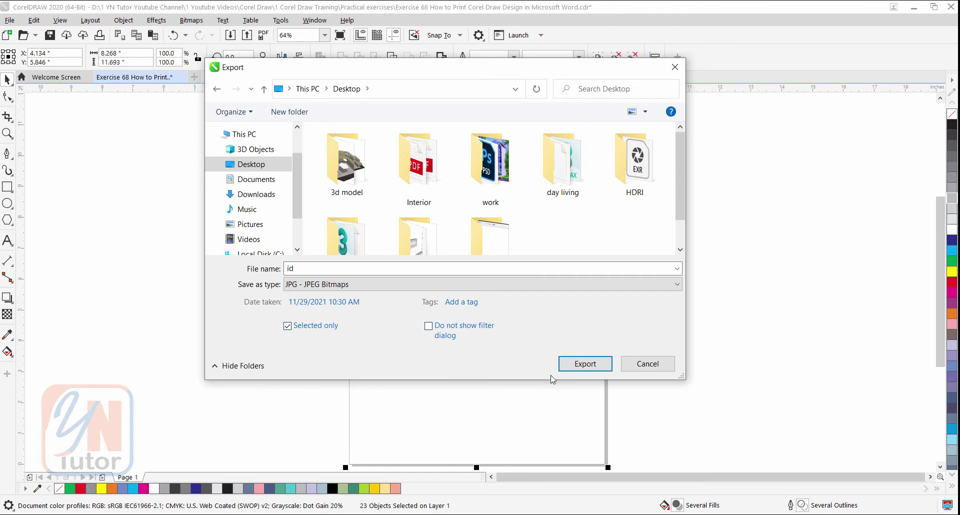
left_click(580, 365)
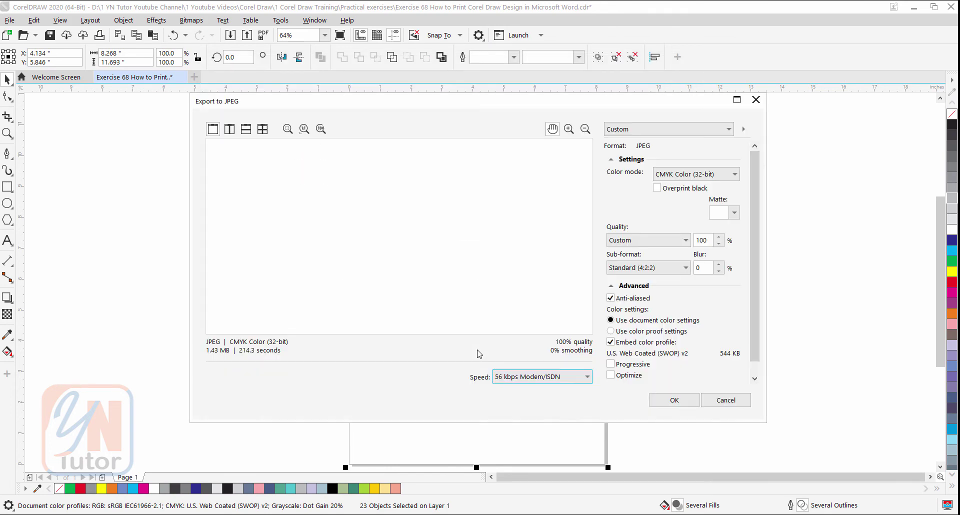
left_click(670, 400)
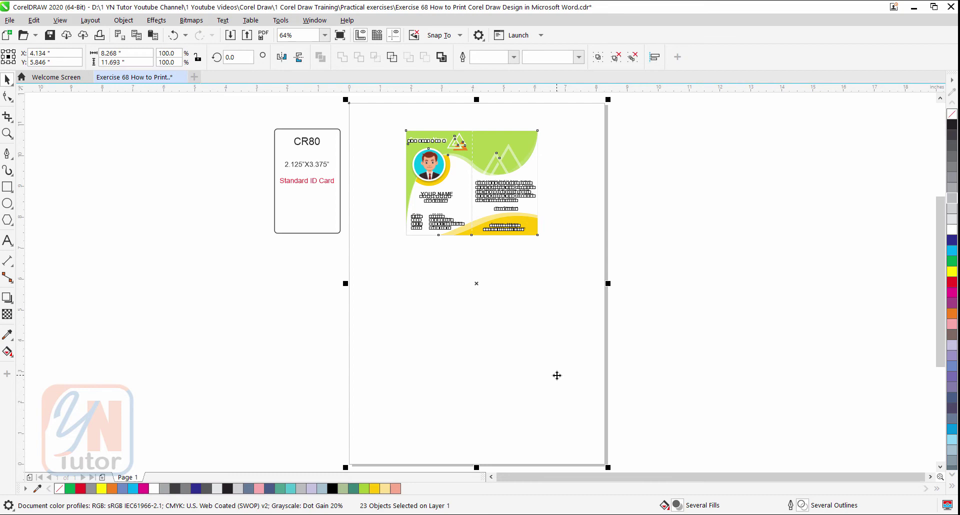
- Bring up the blank Word document Document2 and set its paper size to A4 (8.27" × 11.69")
left_click(538, 508)
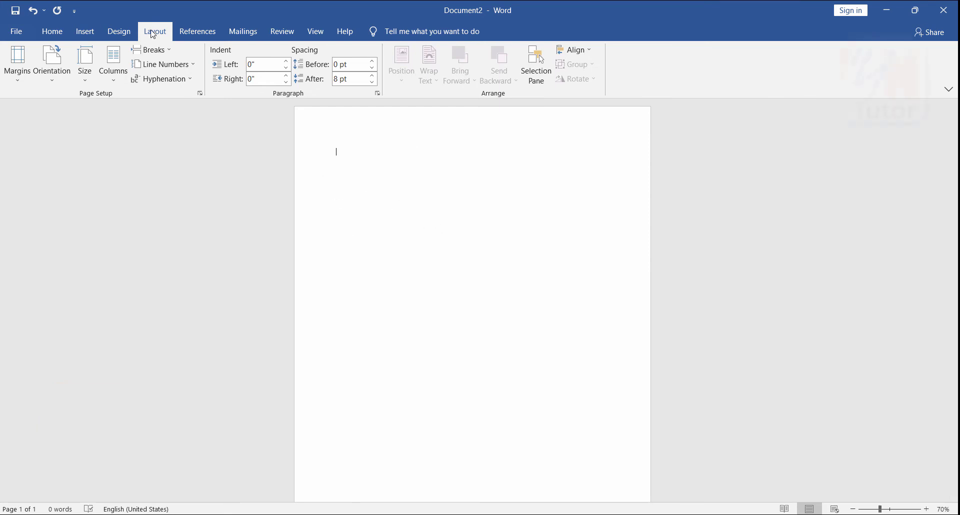
left_click(85, 80)
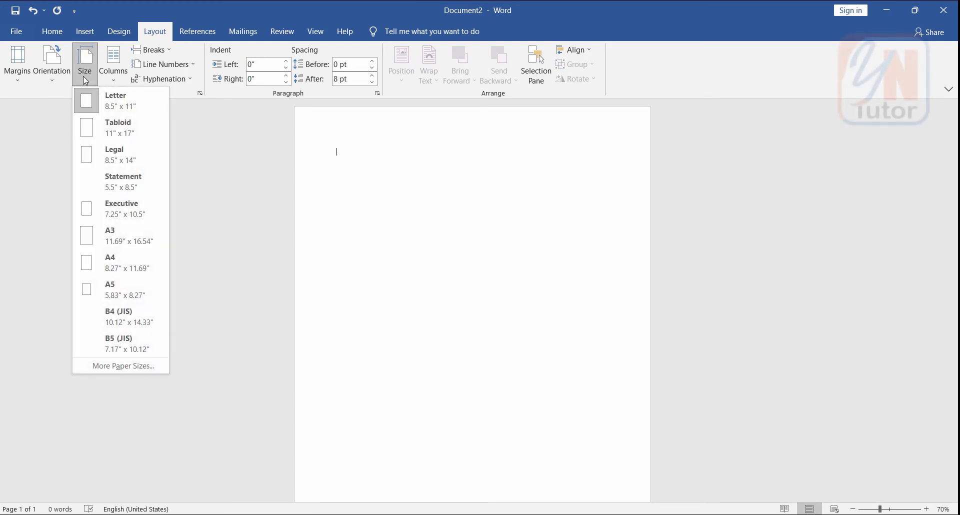
left_click(109, 264)
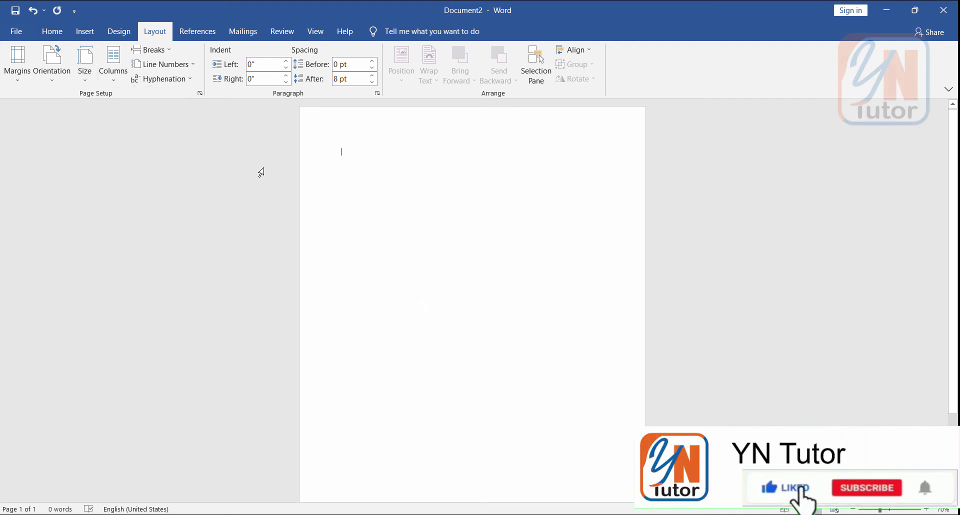
- Insert the 'id' JPEG from the Desktop into Document2
left_click(86, 31)
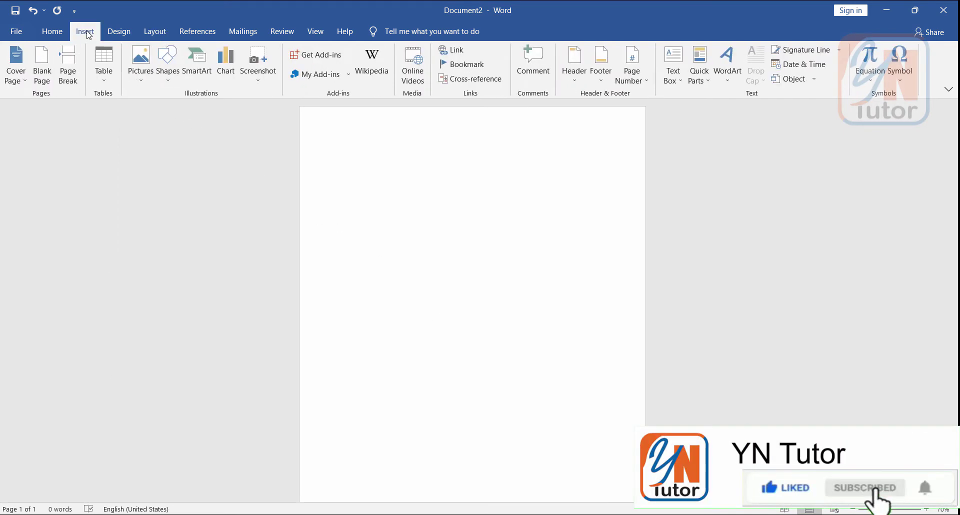
left_click(140, 75)
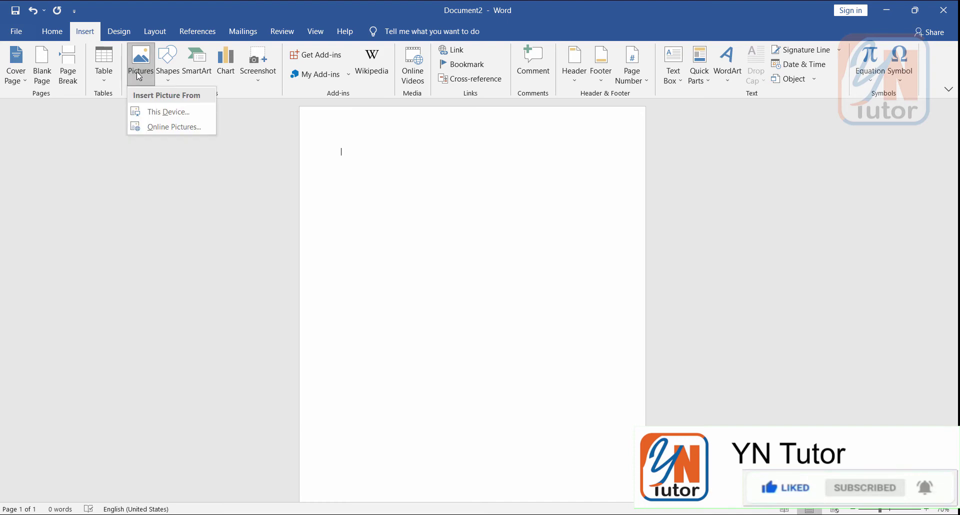
left_click(160, 112)
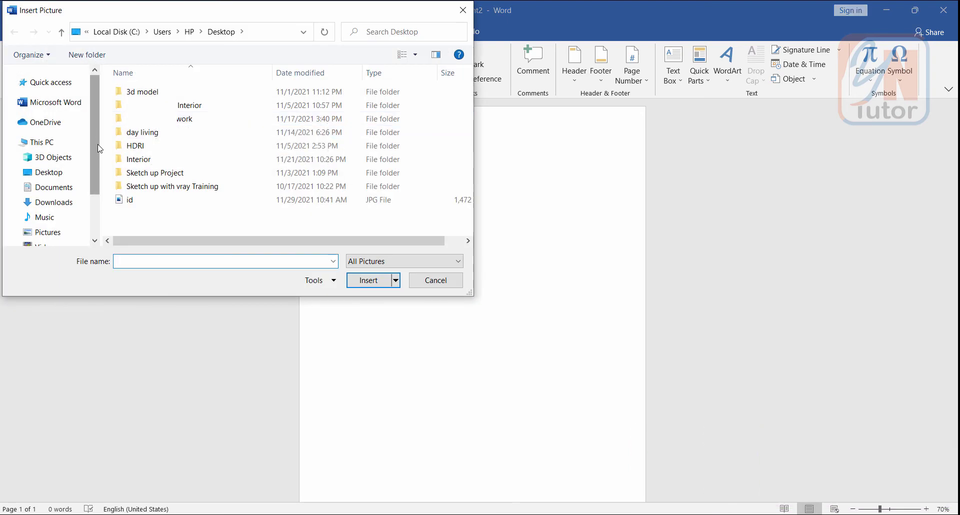
left_click(62, 172)
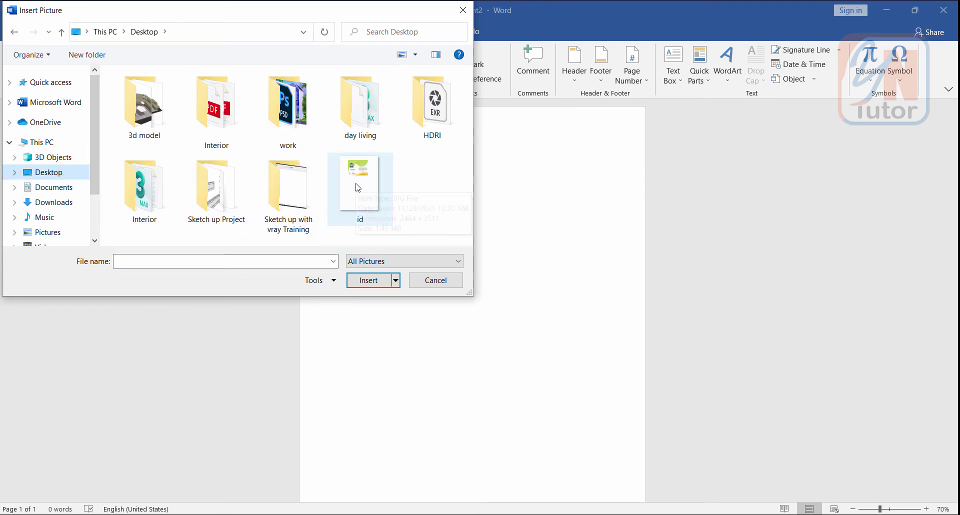
left_click(358, 188)
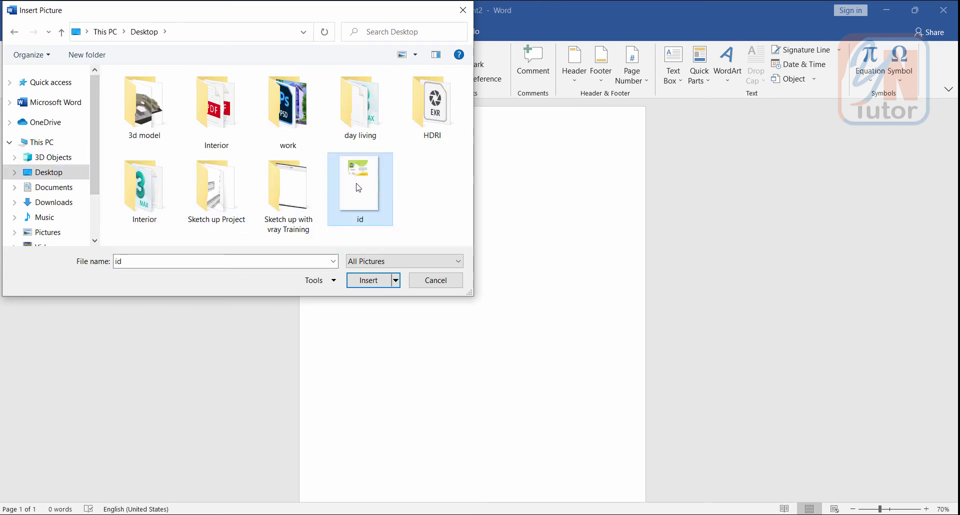
left_click(369, 280)
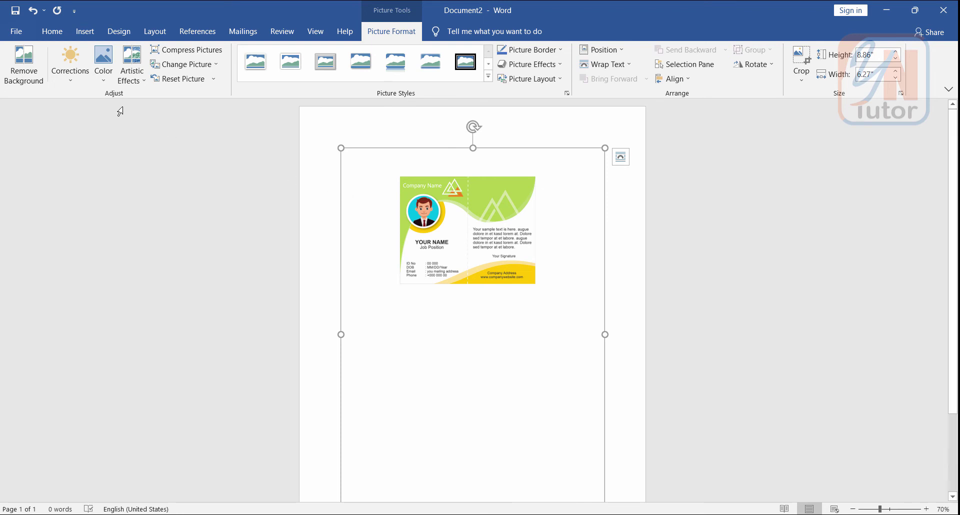
- Use Reset Picture & Size to return the id picture to 8.28" × 11.7"
left_click(215, 80)
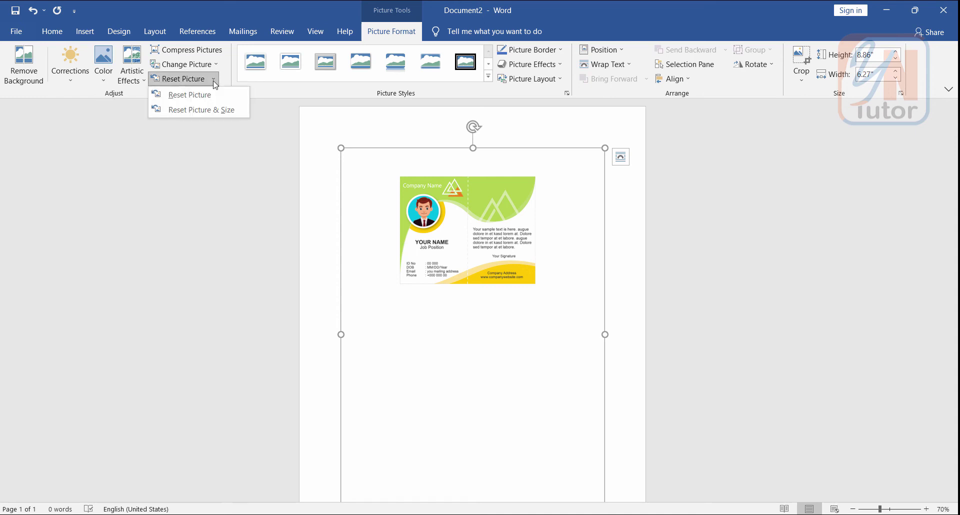
left_click(204, 110)
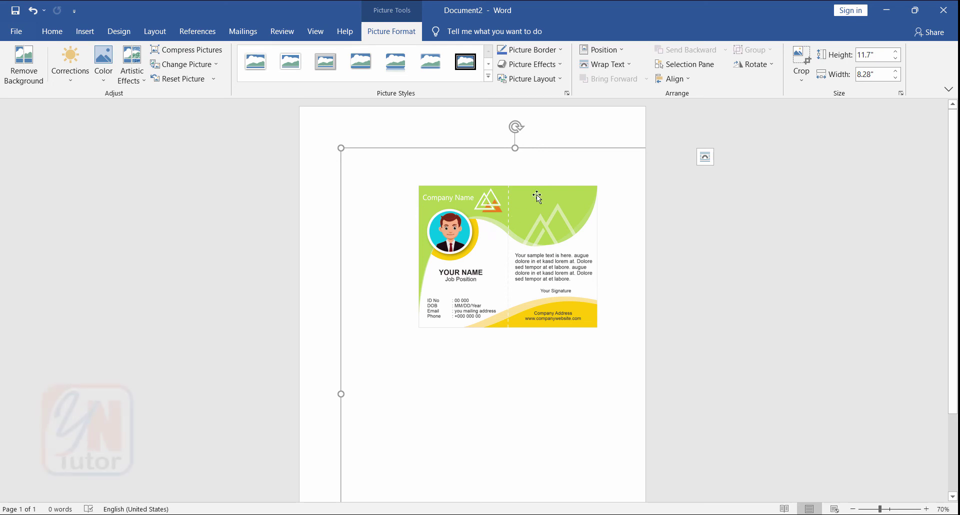
- Set the id picture to In Front of Text and centre it in the middle of the page
left_click(623, 65)
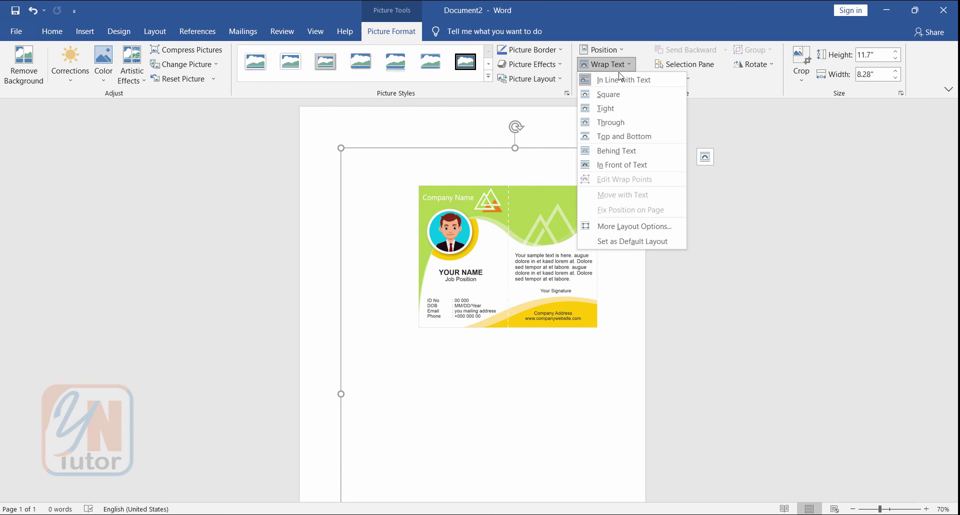
left_click(612, 166)
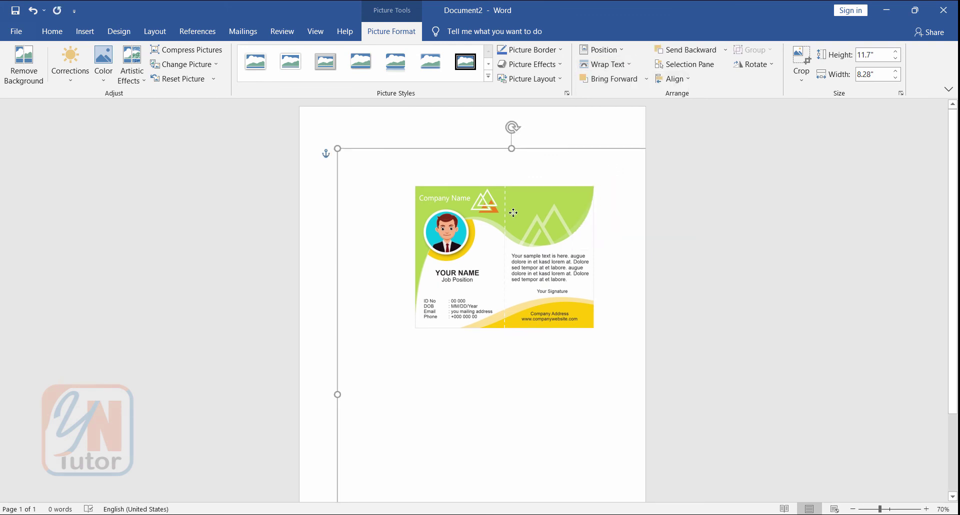
left_click_drag(513, 213, 500, 199)
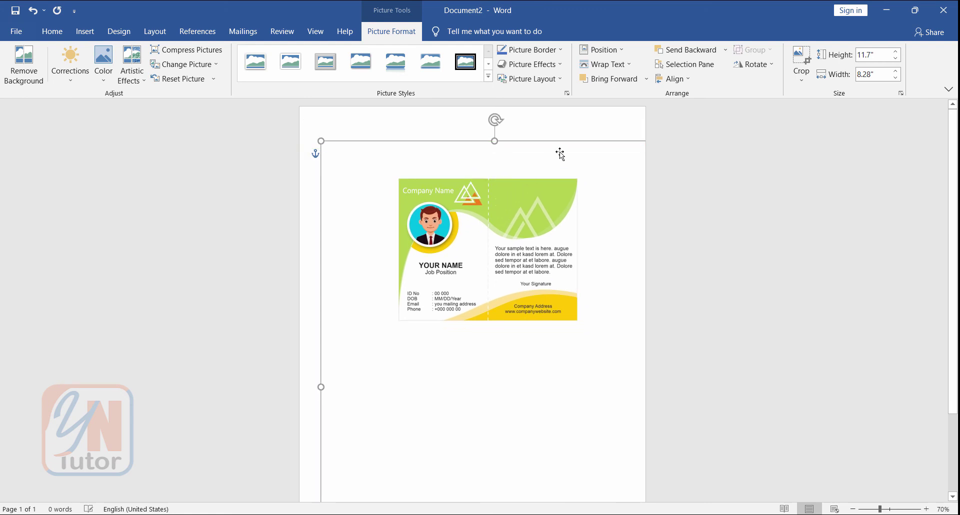
left_click(622, 52)
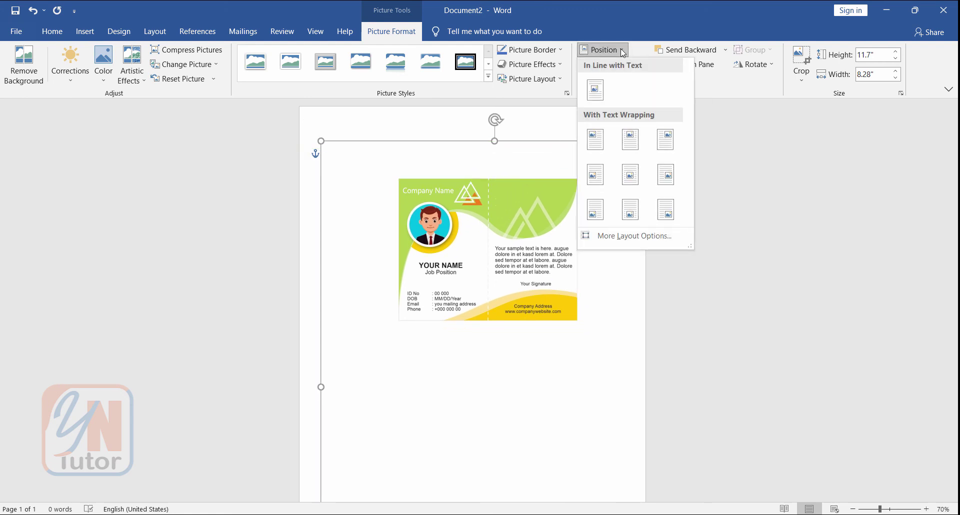
left_click(629, 178)
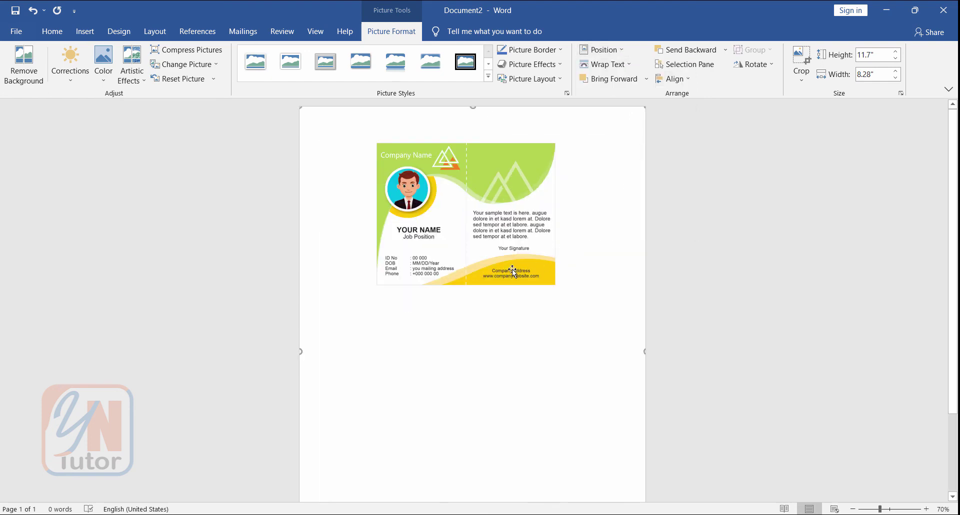